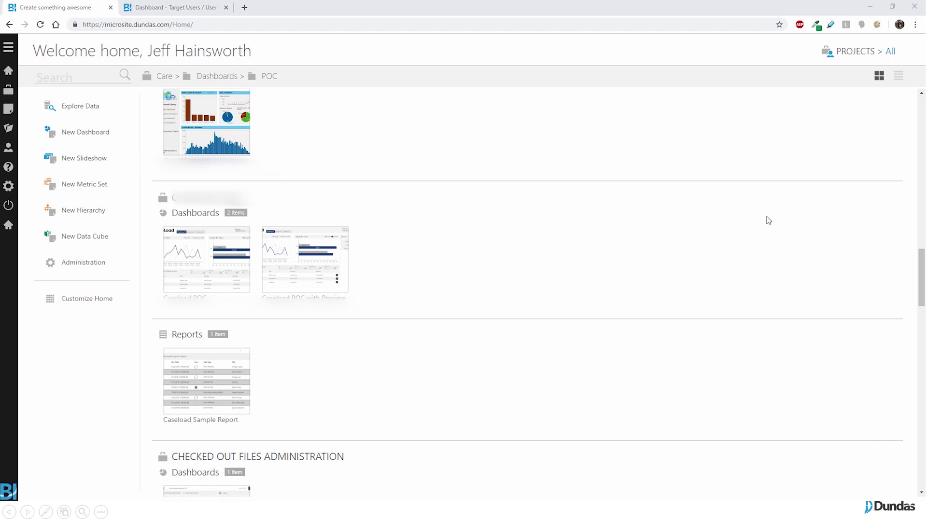
{"action": "scroll", "coordinate": [664, 202], "scroll_direction": "up", "scroll_amount": 8}
{"action": "scroll", "coordinate": [656, 212], "scroll_direction": "up", "scroll_amount": 10}
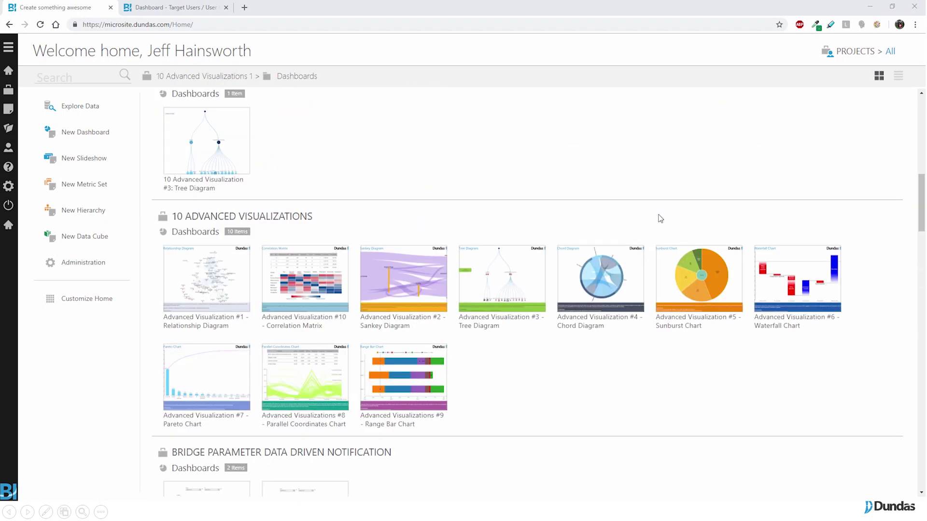
{"action": "scroll", "coordinate": [511, 223], "scroll_direction": "up", "scroll_amount": 1}
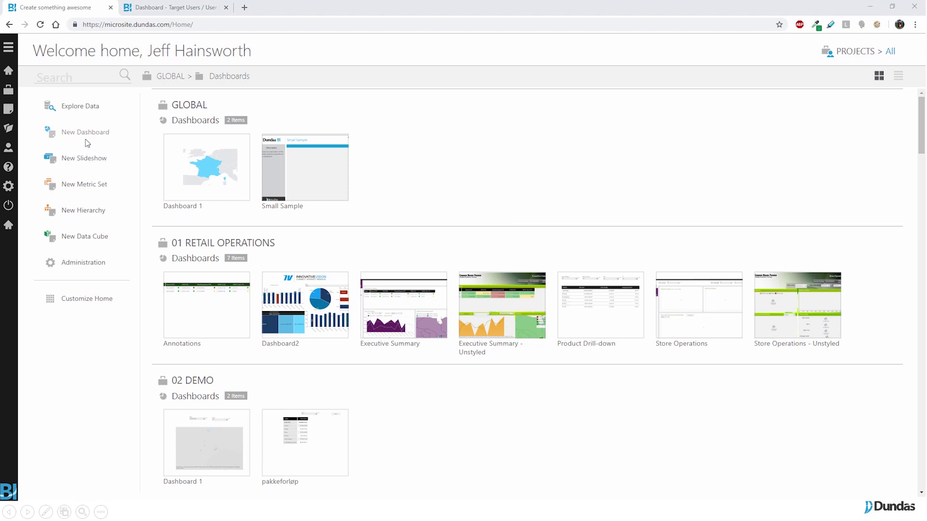
{"action": "mouse_move", "coordinate": [87, 143]}
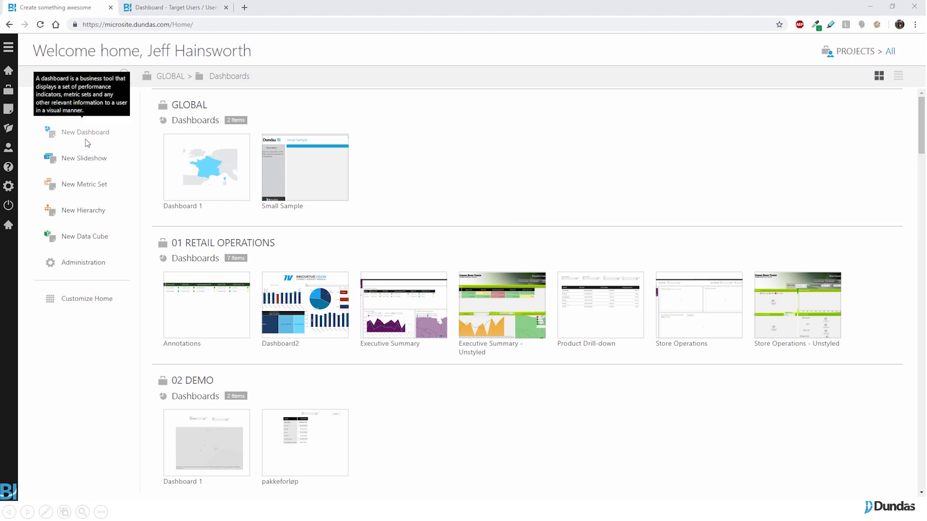
Page through the project tiles, make My Project the active project, and reopen the project strip.
{"action": "left_click", "coordinate": [8, 93]}
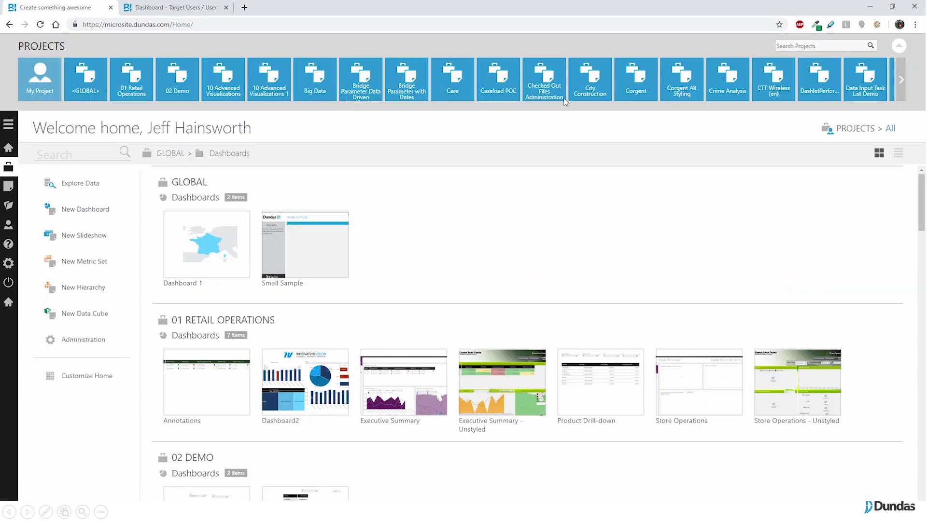
{"action": "left_click", "coordinate": [902, 83]}
{"action": "left_click", "coordinate": [903, 83]}
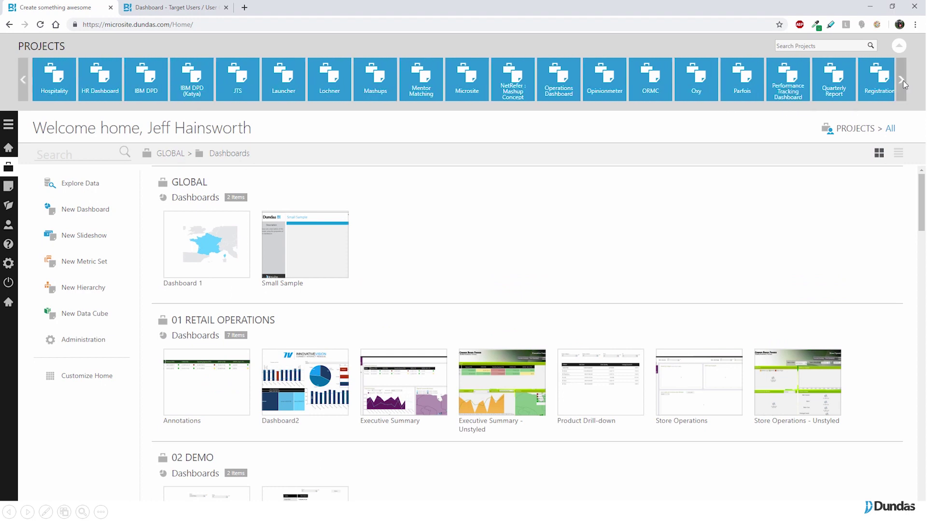
{"action": "left_click", "coordinate": [903, 81]}
{"action": "left_click", "coordinate": [23, 81]}
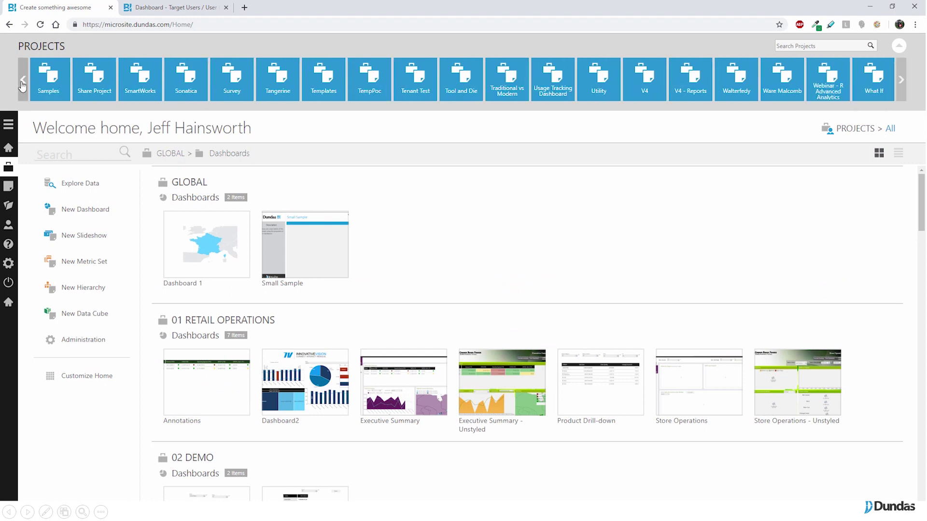
{"action": "left_click", "coordinate": [23, 81]}
{"action": "left_click", "coordinate": [26, 83]}
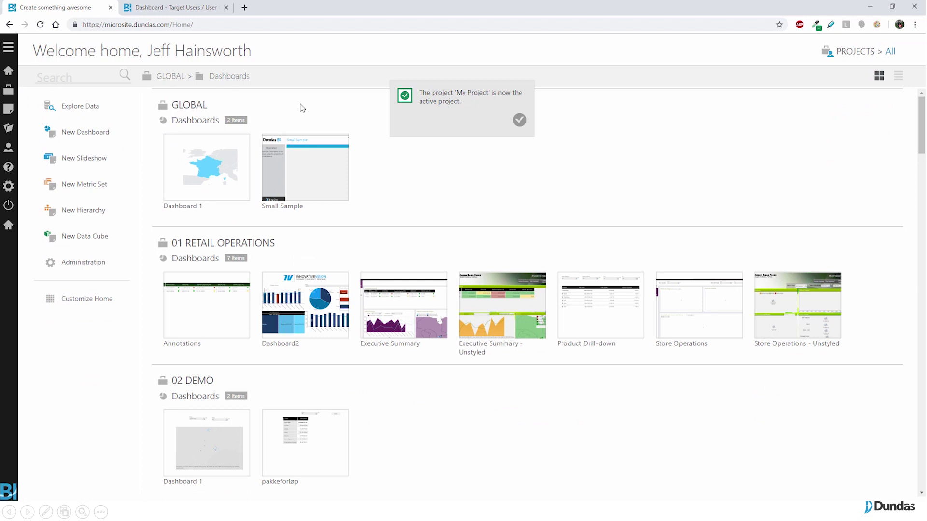
{"action": "left_click", "coordinate": [519, 120]}
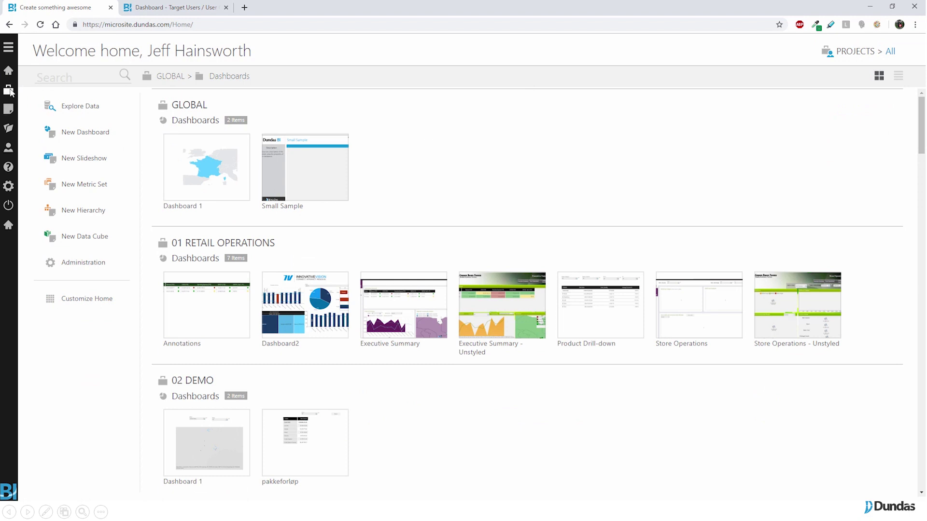
{"action": "left_click", "coordinate": [8, 90]}
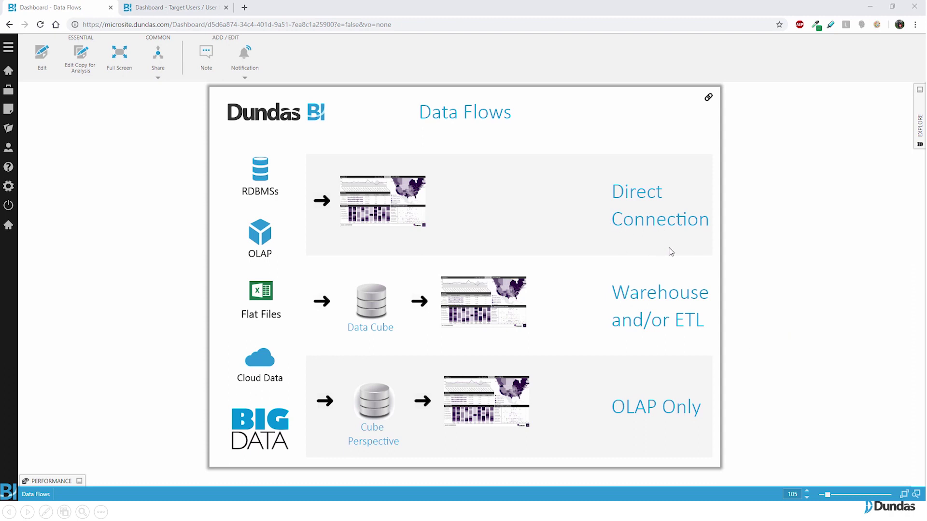
Show My Project's file tree and expand Data Connectors > Shared to list the shared connectors.
{"action": "left_click", "coordinate": [919, 139]}
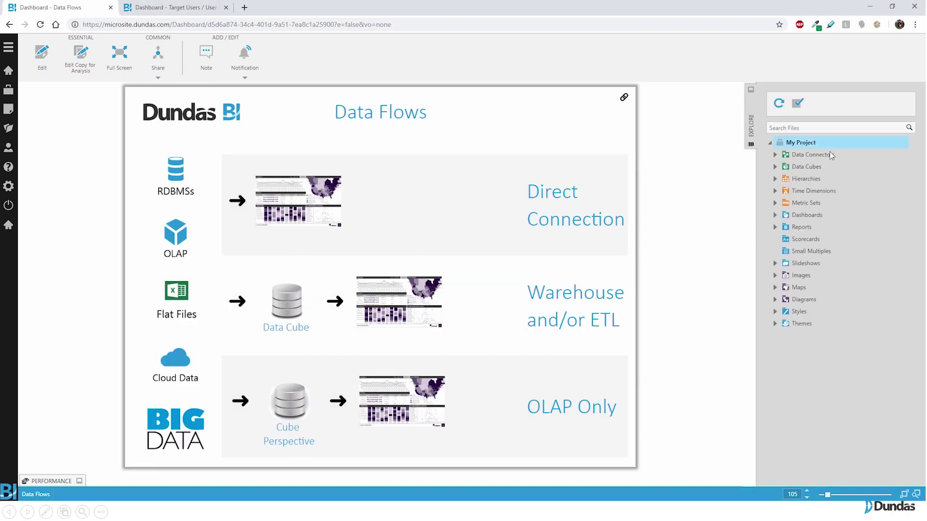
{"action": "left_click", "coordinate": [831, 155]}
{"action": "left_click", "coordinate": [775, 154]}
{"action": "left_click", "coordinate": [780, 168]}
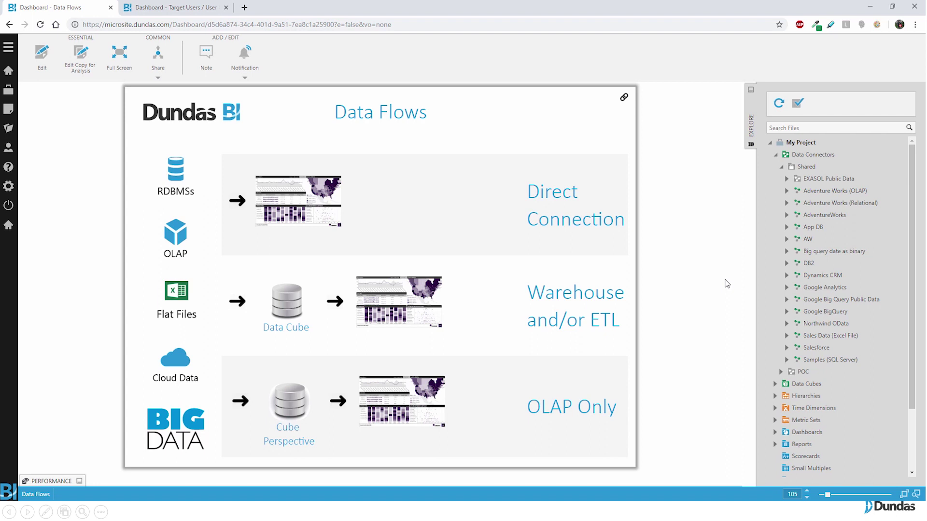
{"action": "scroll", "coordinate": [820, 284], "scroll_direction": "down", "scroll_amount": 3}
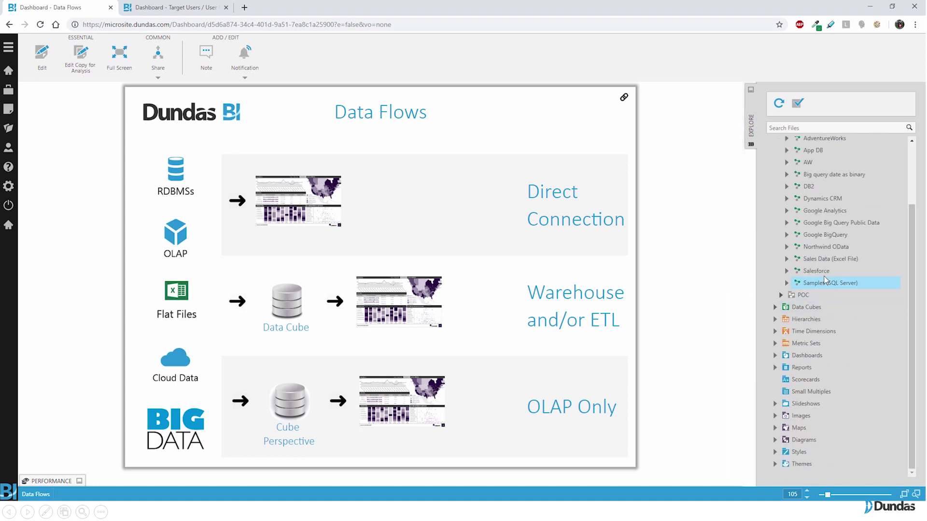
{"action": "scroll", "coordinate": [824, 281], "scroll_direction": "up", "scroll_amount": 3}
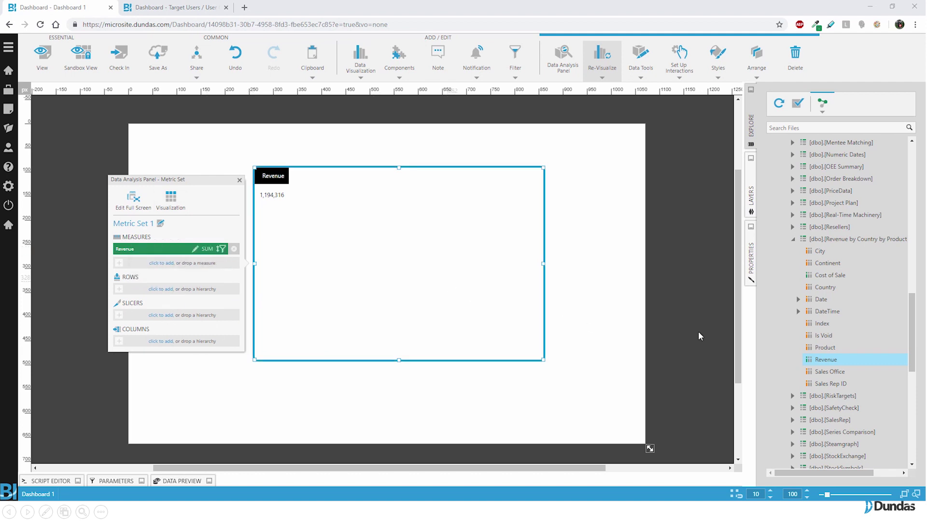
Add a Product count as a measure and Continent as rows in the Data Analysis Panel.
{"action": "left_click", "coordinate": [828, 348], "text": "ctrl"}
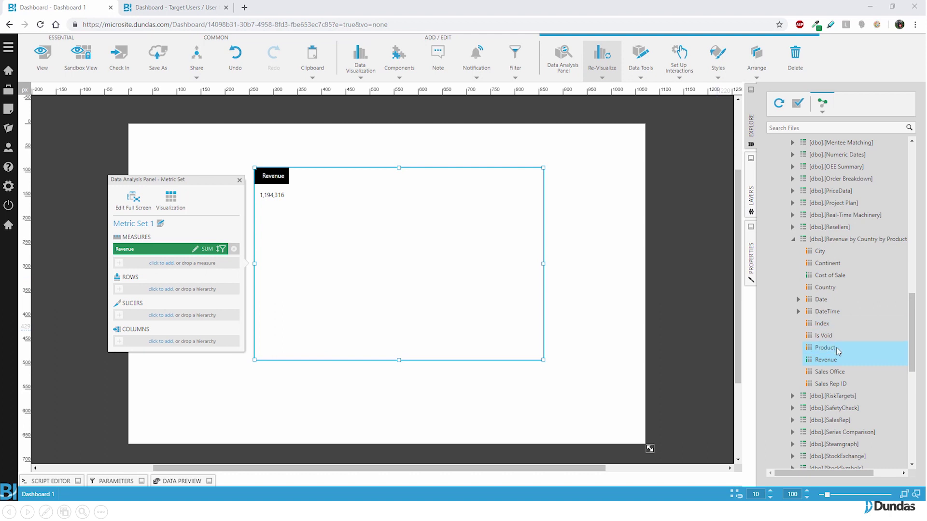
{"action": "left_click_drag", "start_coordinate": [836, 346], "coordinate": [178, 266]}
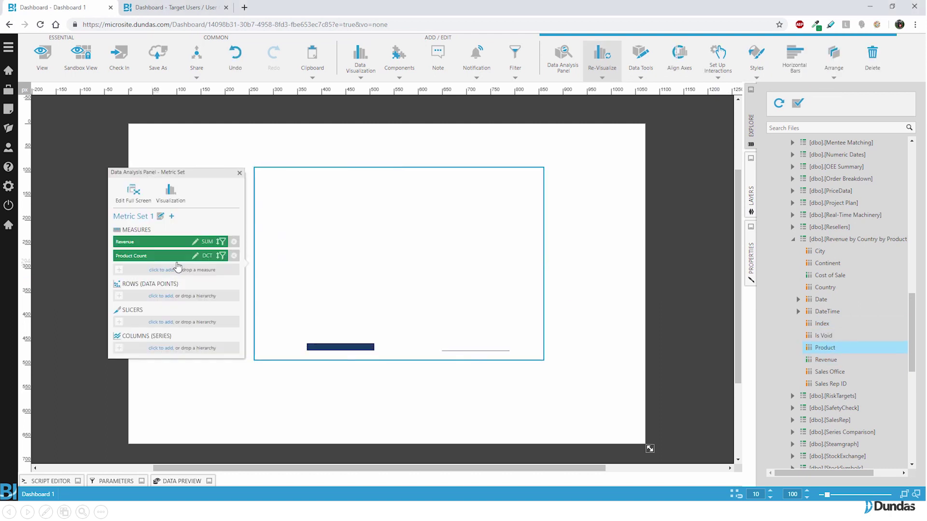
{"action": "left_click_drag", "start_coordinate": [827, 263], "coordinate": [155, 297]}
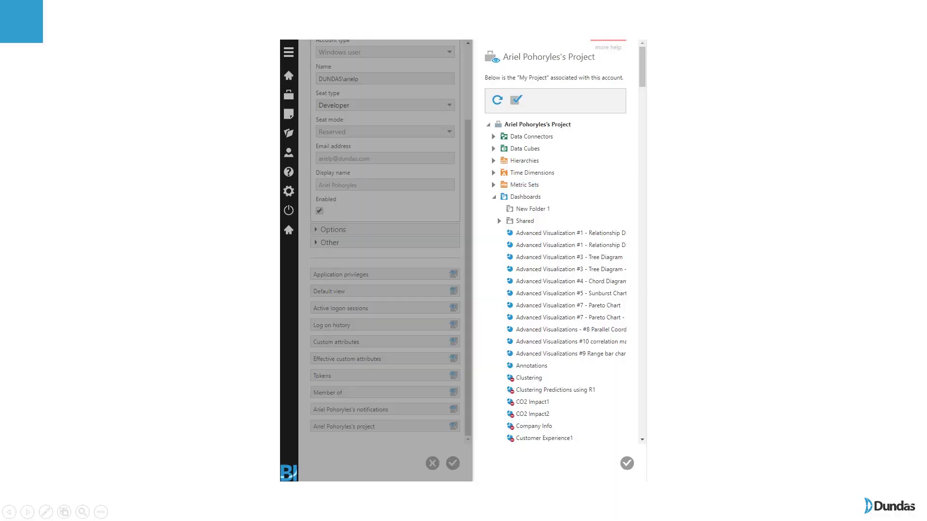
Scroll the default view's dashboard list, load more entries, and open Dashboard 1 in the designer.
{"action": "scroll", "coordinate": [644, 121], "scroll_direction": "down", "scroll_amount": 10}
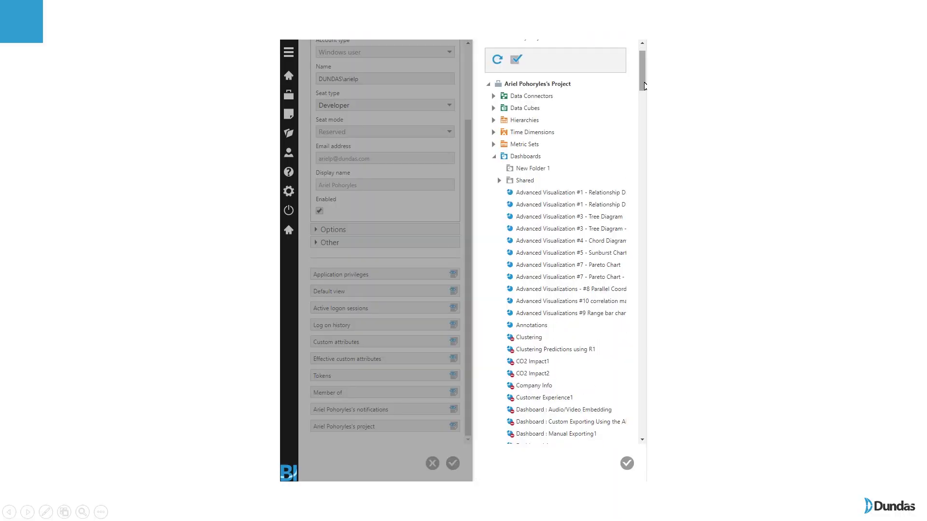
{"action": "scroll", "coordinate": [639, 120], "scroll_direction": "down", "scroll_amount": 15}
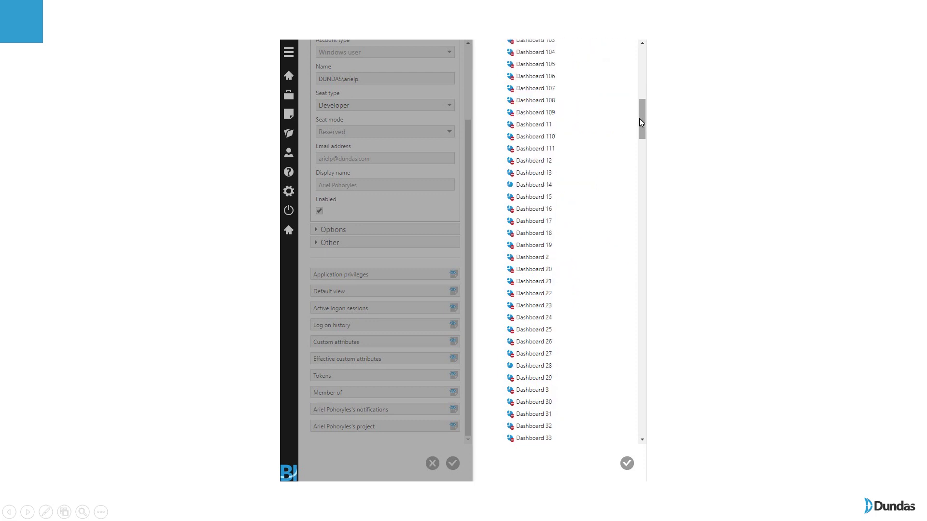
{"action": "scroll", "coordinate": [637, 122], "scroll_direction": "down", "scroll_amount": 18}
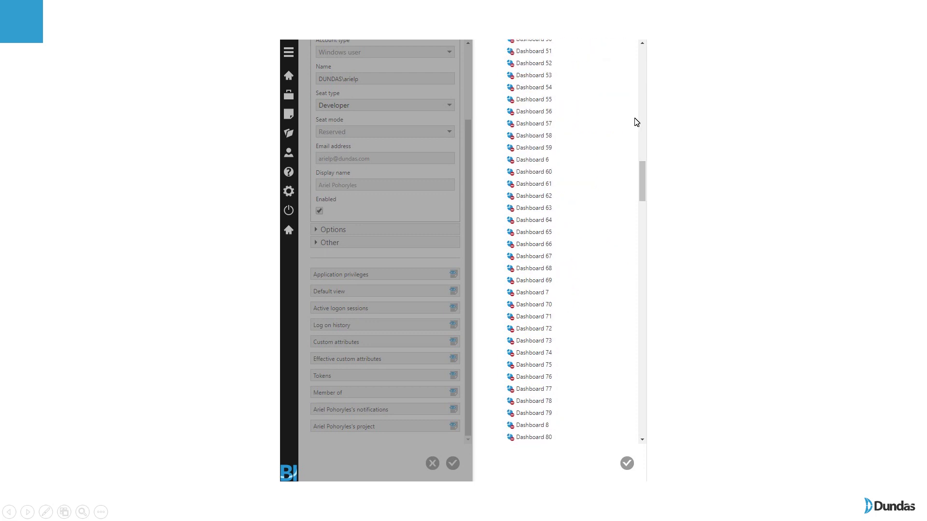
{"action": "scroll", "coordinate": [637, 122], "scroll_direction": "down", "scroll_amount": 18}
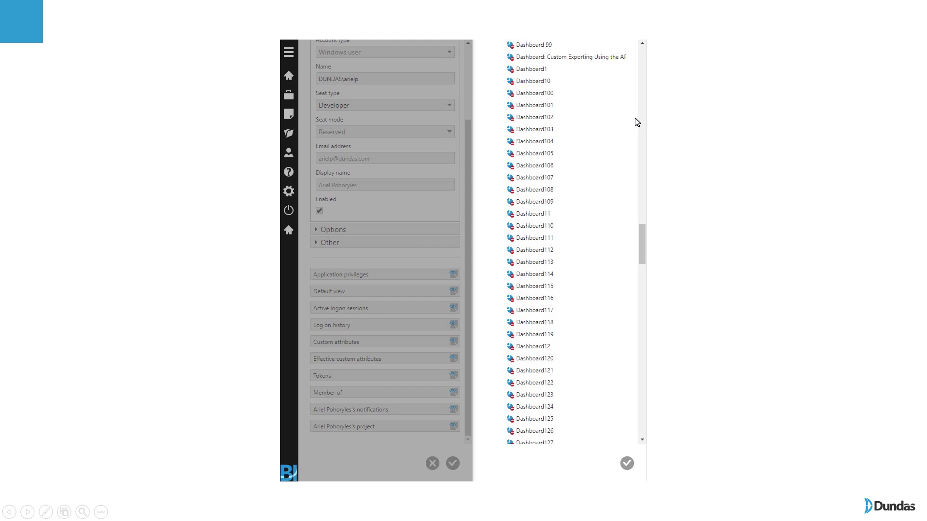
{"action": "scroll", "coordinate": [637, 122], "scroll_direction": "down", "scroll_amount": 18}
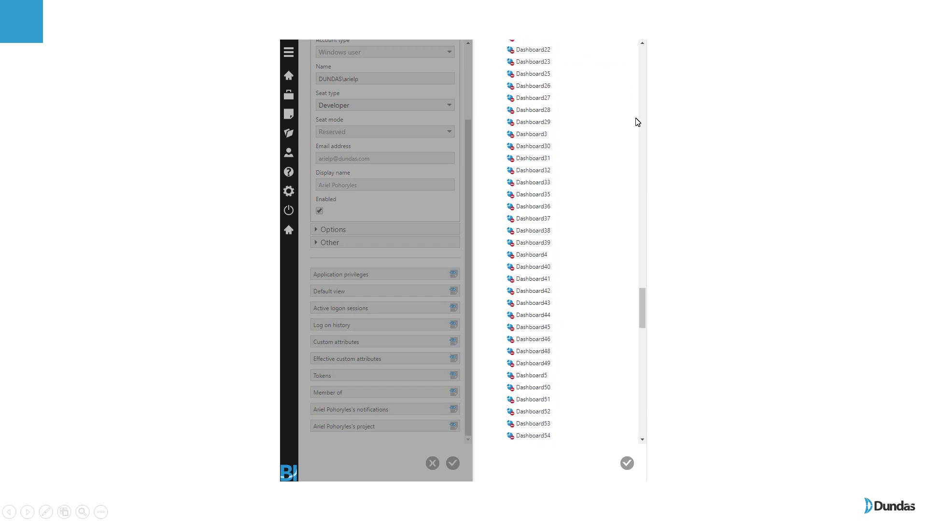
{"action": "scroll", "coordinate": [637, 122], "scroll_direction": "down", "scroll_amount": 18}
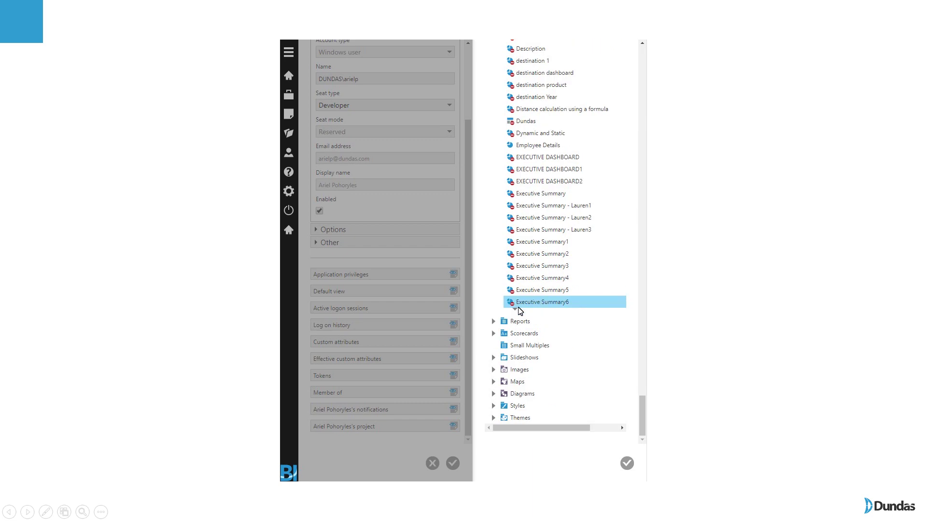
{"action": "left_click", "coordinate": [516, 309]}
{"action": "scroll", "coordinate": [555, 319], "scroll_direction": "down", "scroll_amount": 3}
{"action": "scroll", "coordinate": [579, 313], "scroll_direction": "down", "scroll_amount": 15}
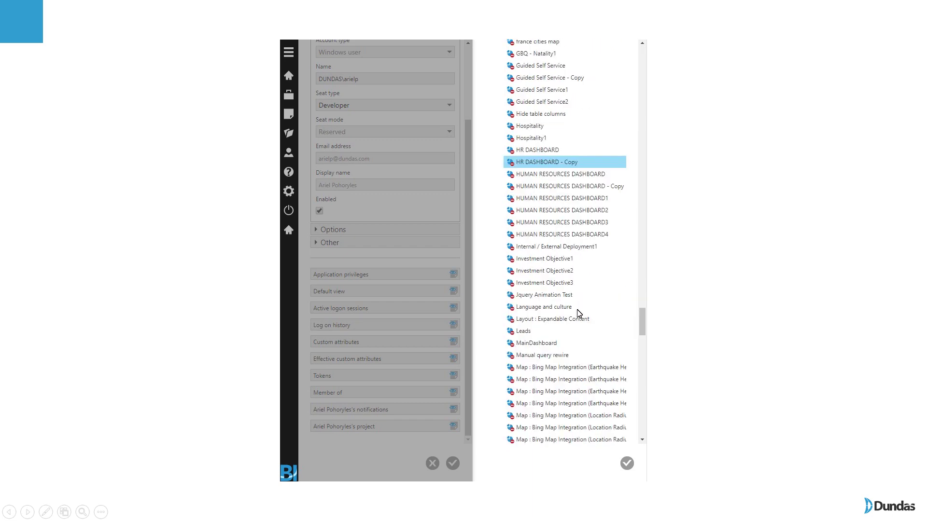
{"action": "scroll", "coordinate": [579, 314], "scroll_direction": "down", "scroll_amount": 12}
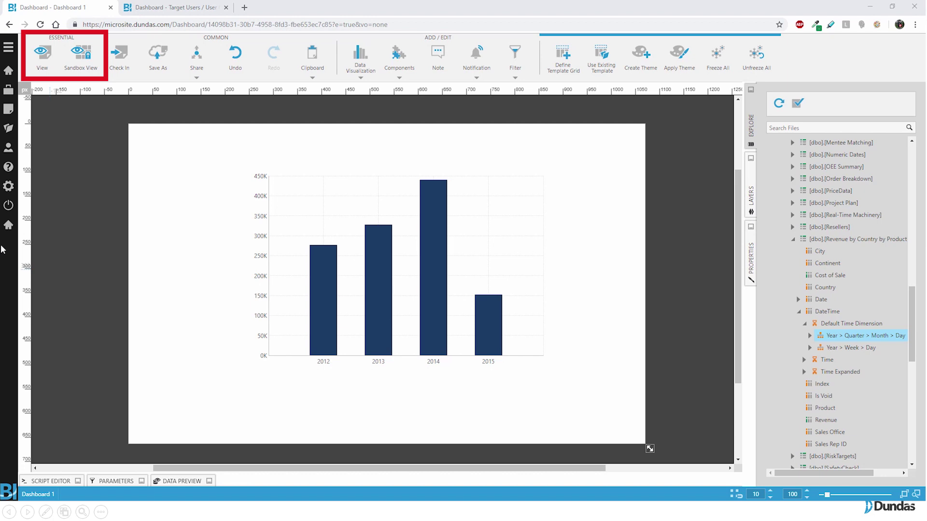
Preview Dashboard 1 in view mode, open an editable sandbox copy in a new tab, then view the original.
{"action": "left_click", "coordinate": [42, 54]}
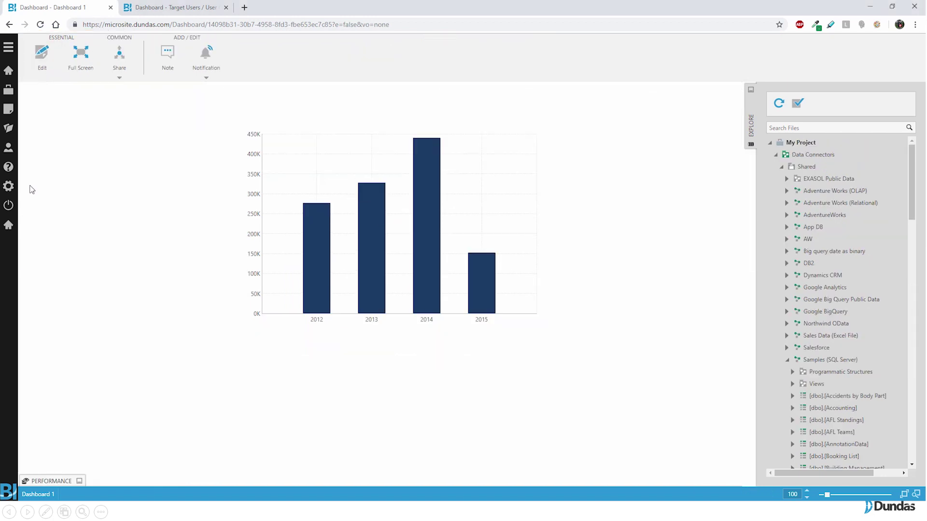
{"action": "left_click", "coordinate": [42, 54]}
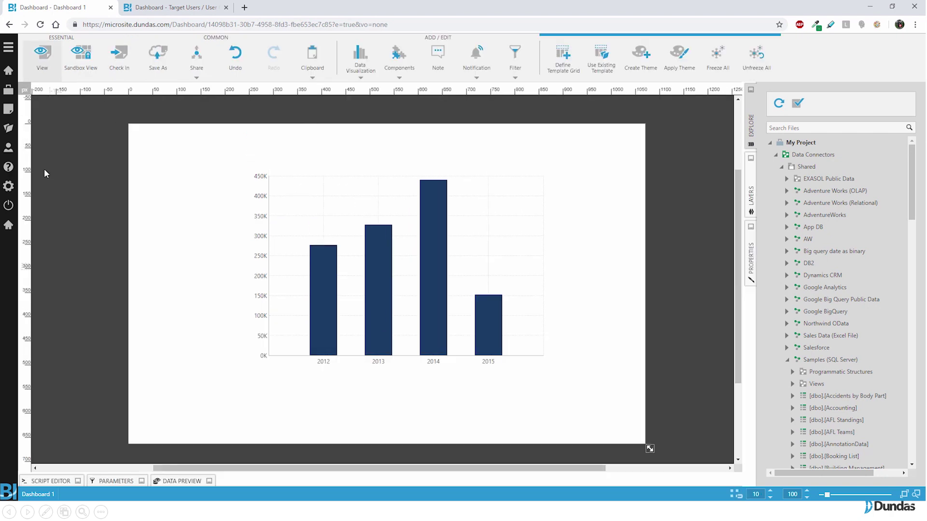
{"action": "left_click", "coordinate": [81, 57]}
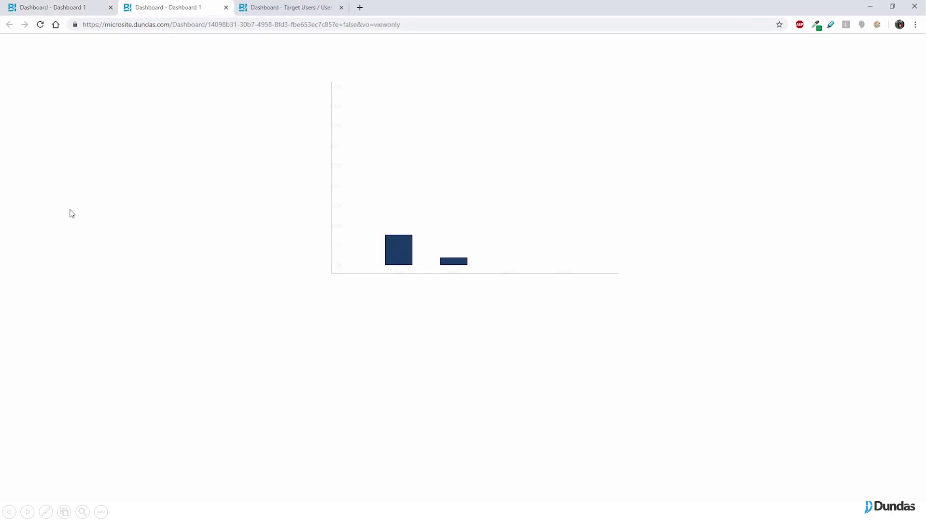
{"action": "right_click", "coordinate": [231, 140]}
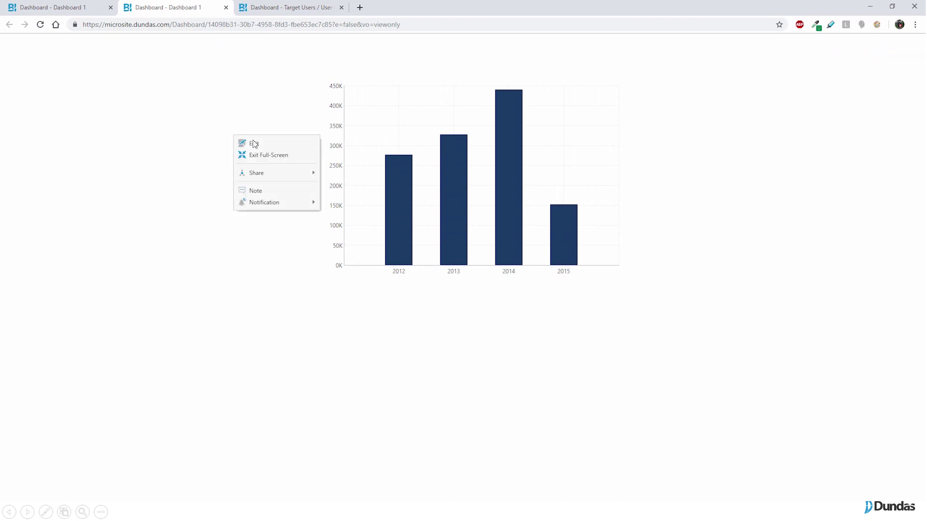
{"action": "left_click", "coordinate": [248, 143]}
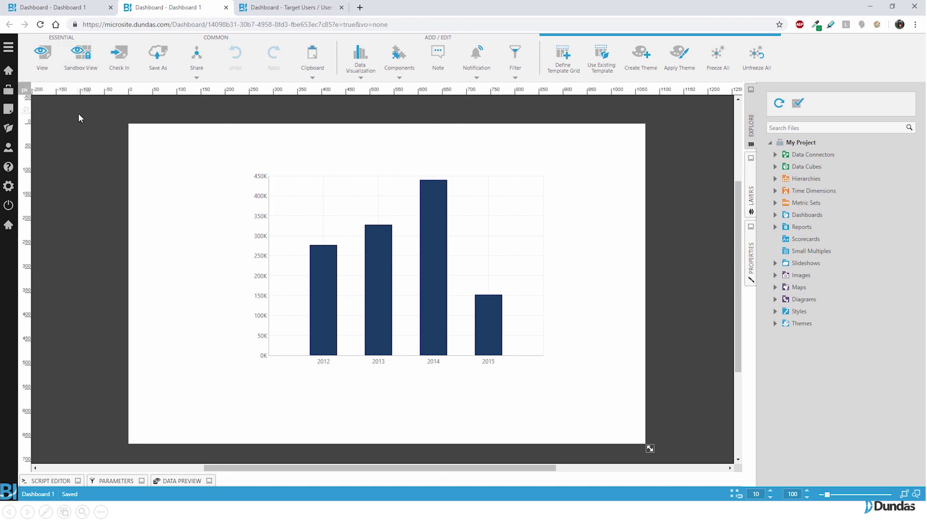
{"action": "left_click", "coordinate": [62, 8]}
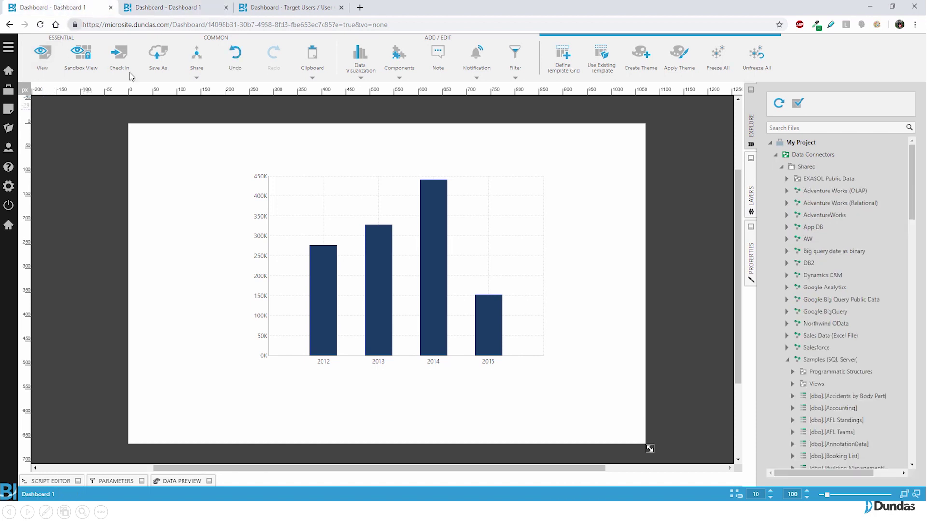
{"action": "left_click", "coordinate": [42, 60]}
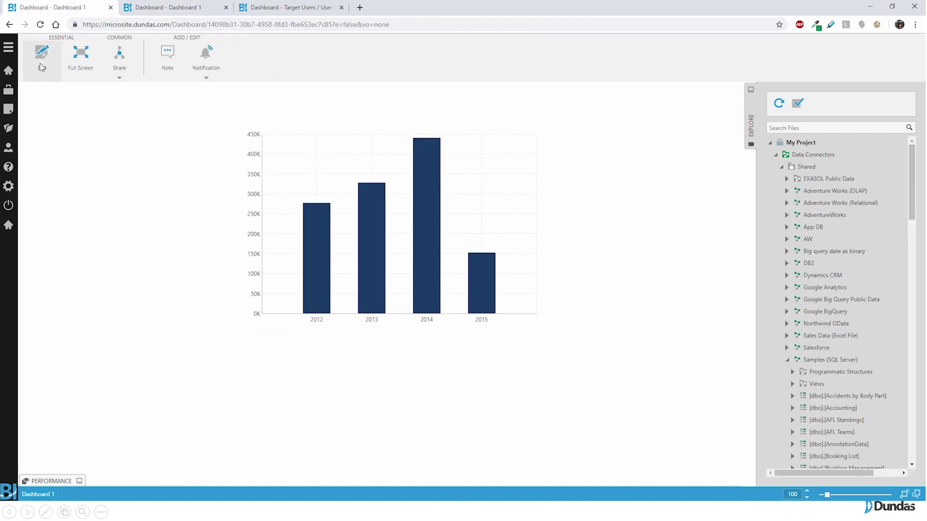
Expand the chart's 2014 bar into four quarters, then return Dashboard 1 to edit mode.
{"action": "right_click", "coordinate": [428, 181]}
{"action": "left_click", "coordinate": [456, 247]}
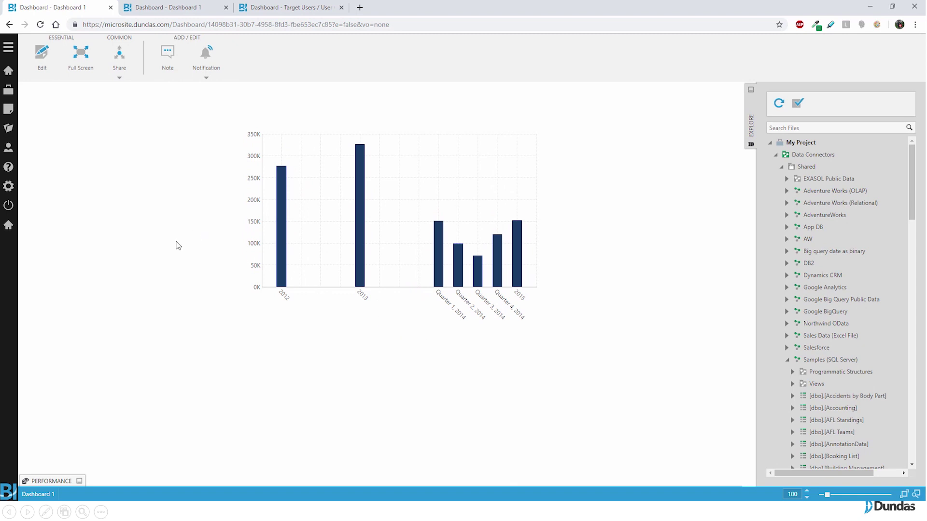
{"action": "left_click", "coordinate": [42, 55]}
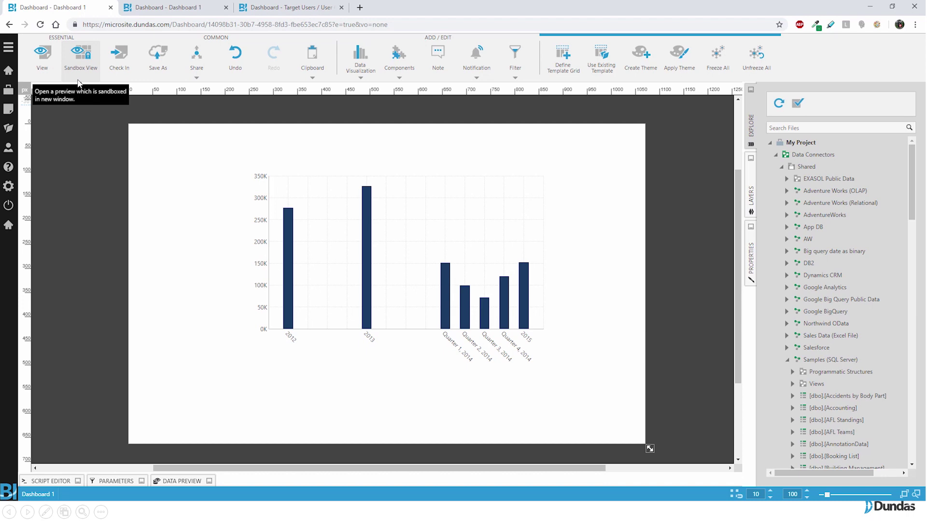
Switch to the browser tab holding the sandbox copy of Dashboard 1.
{"action": "left_click", "coordinate": [147, 11]}
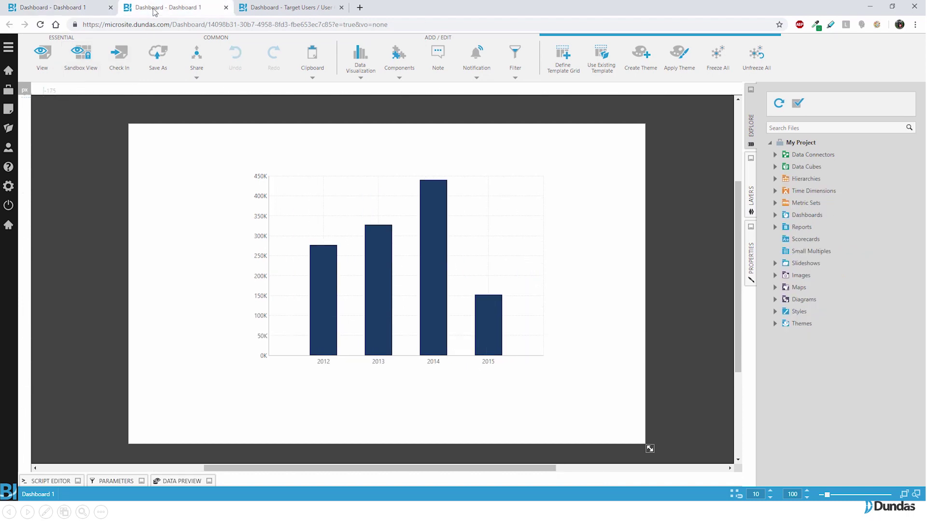